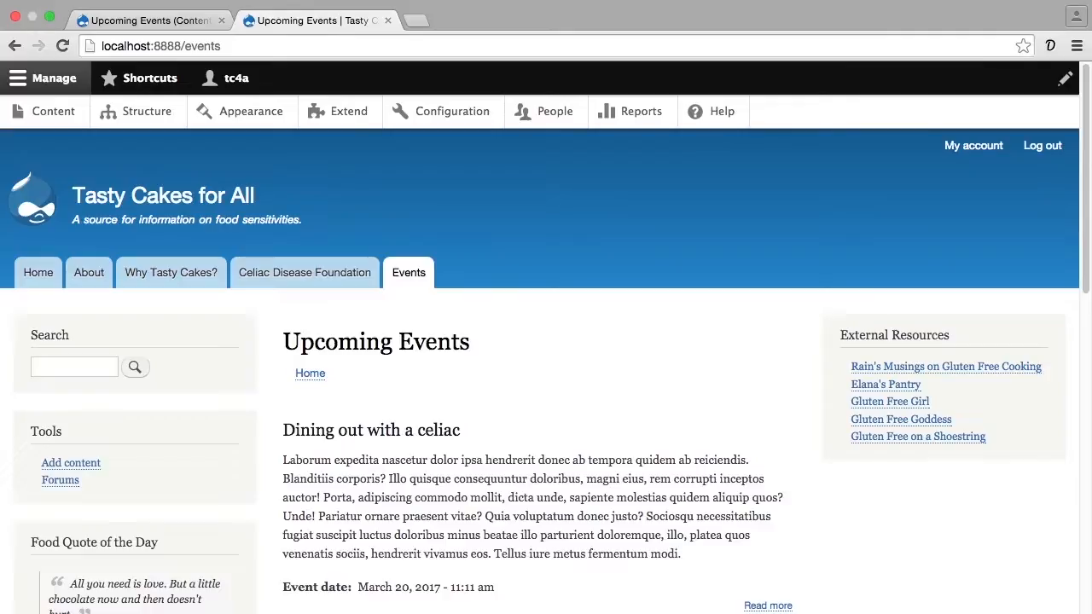
Review the events listed on the public Upcoming Events page and switch to the view's configuration page.
{"action": "scroll", "coordinate": [868, 611], "scroll_direction": "down", "scroll_amount": 3}
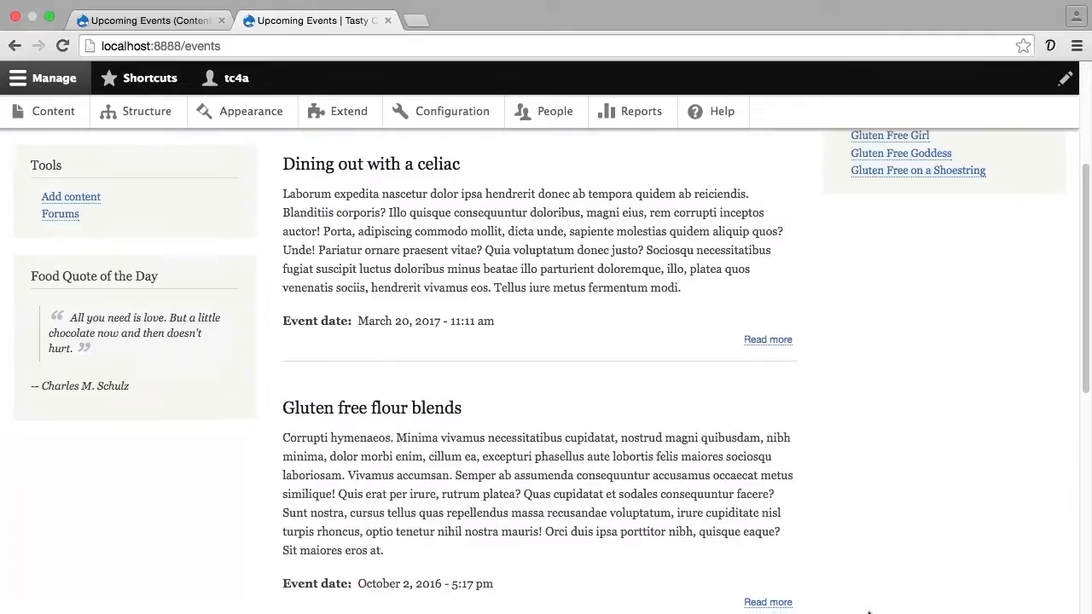
{"action": "scroll", "coordinate": [868, 611], "scroll_direction": "down", "scroll_amount": 4}
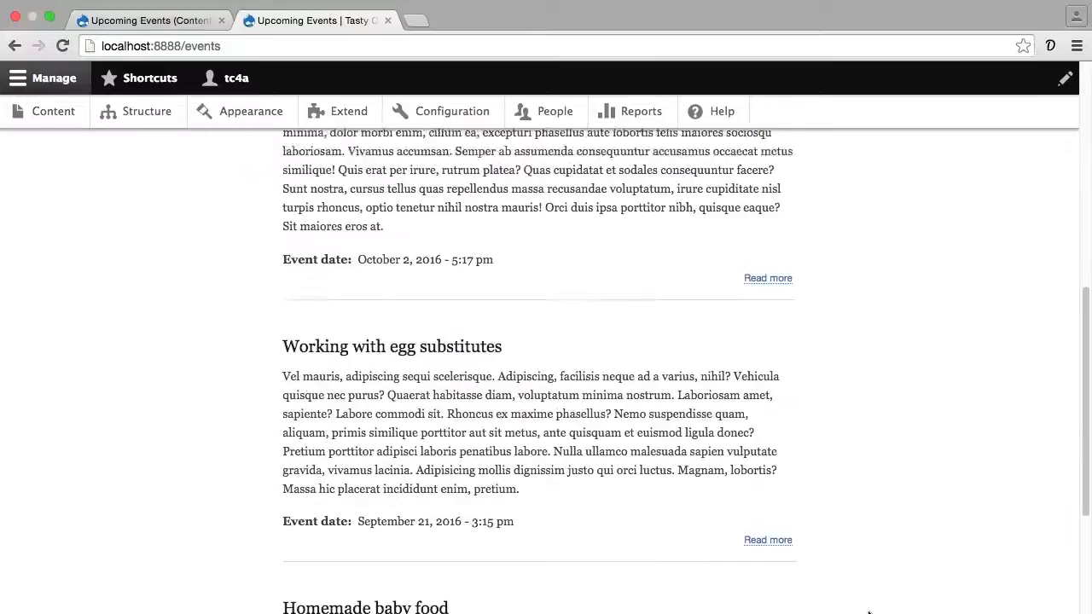
{"action": "scroll", "coordinate": [868, 611], "scroll_direction": "down", "scroll_amount": 4}
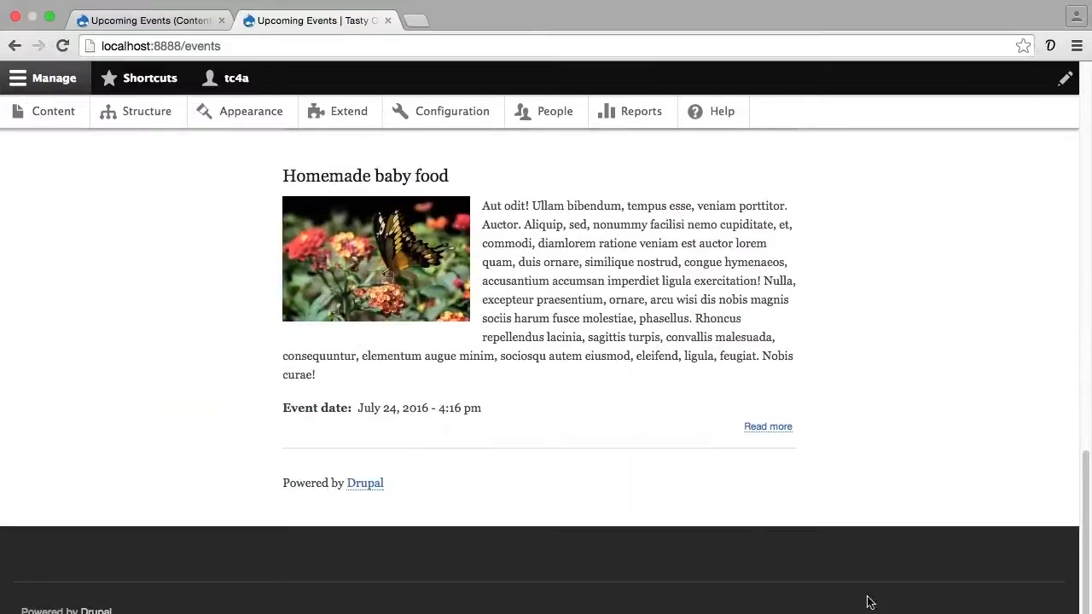
{"action": "mouse_move", "coordinate": [1080, 482]}
{"action": "left_mouse_down"}
{"action": "mouse_move", "coordinate": [1046, 182]}
{"action": "mouse_move", "coordinate": [972, 164]}
{"action": "left_mouse_up"}
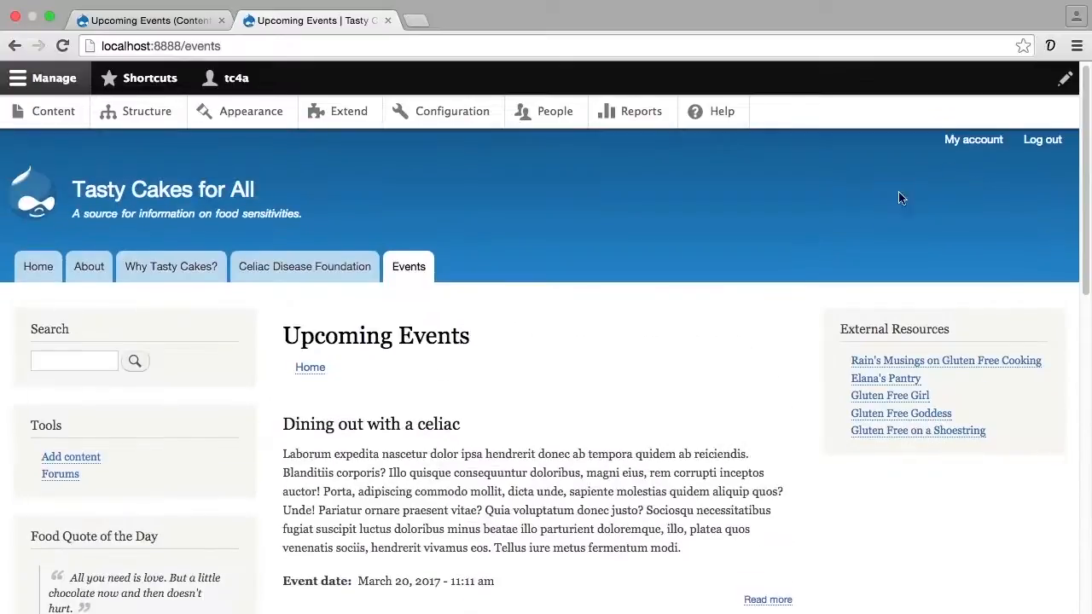
{"action": "left_click", "coordinate": [793, 341]}
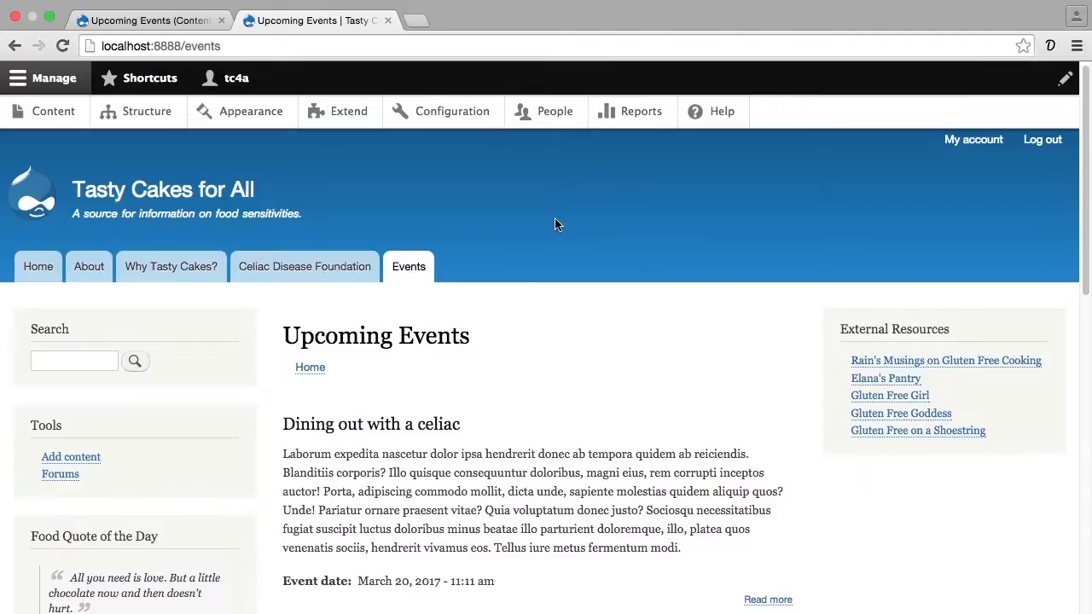
{"action": "left_click", "coordinate": [189, 21]}
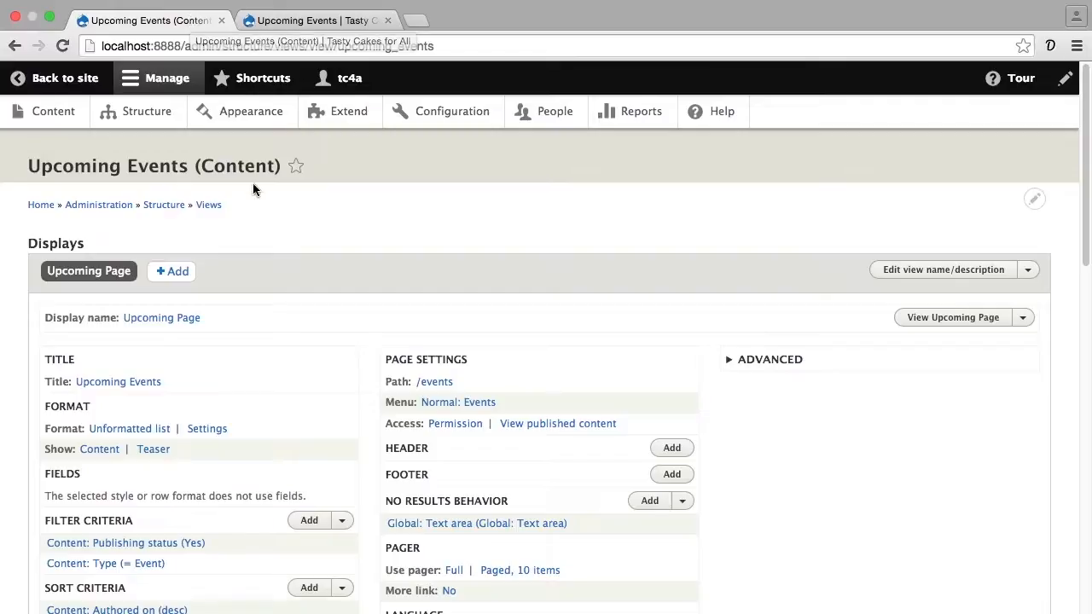
{"action": "scroll", "coordinate": [252, 216], "scroll_direction": "down", "scroll_amount": 3}
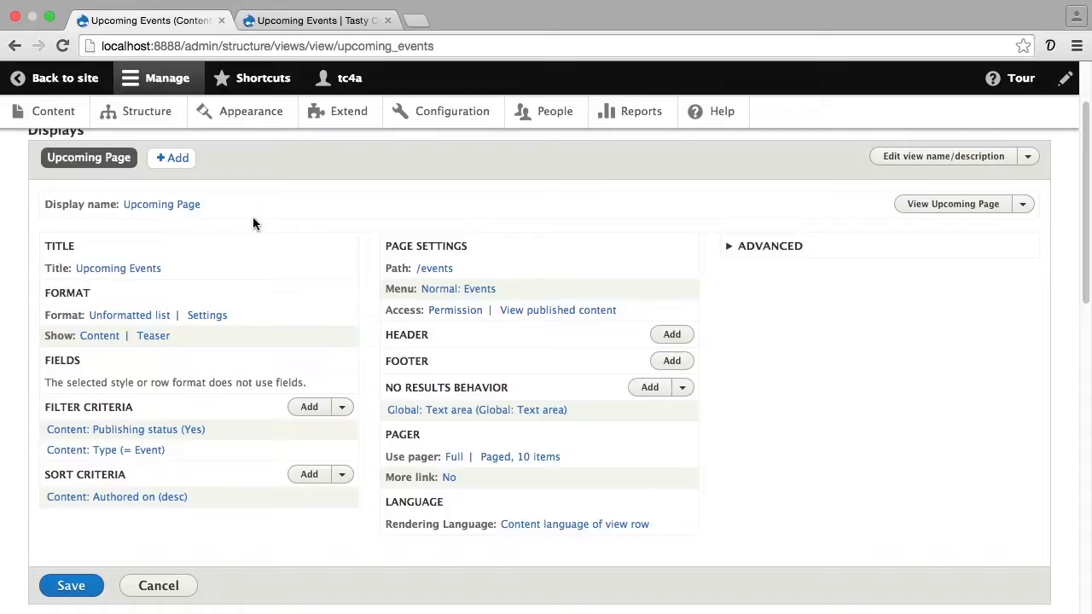
{"action": "left_click", "coordinate": [195, 431]}
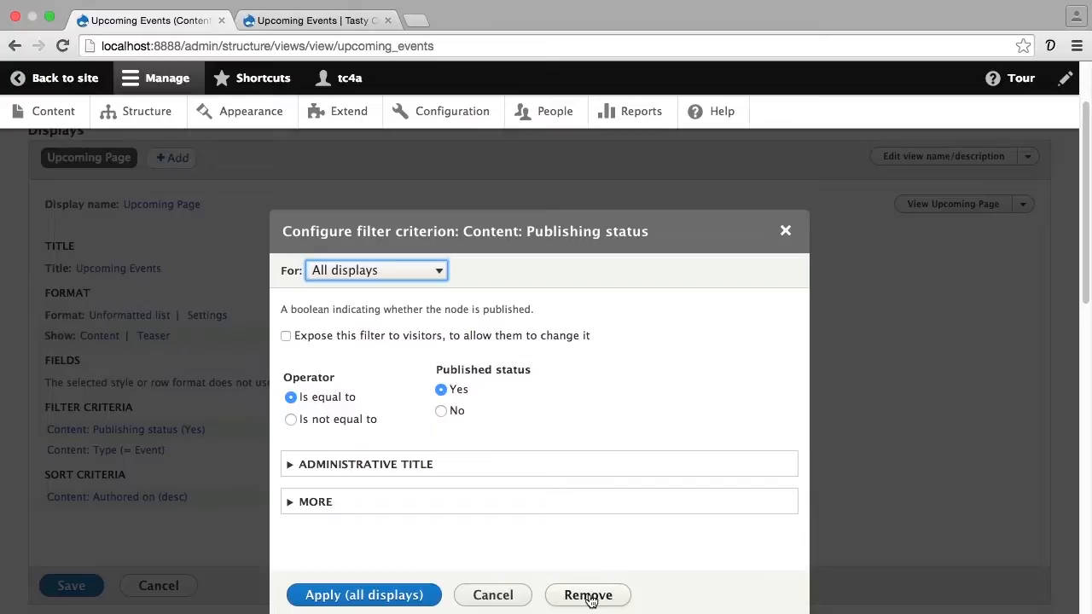
{"action": "left_click", "coordinate": [442, 411]}
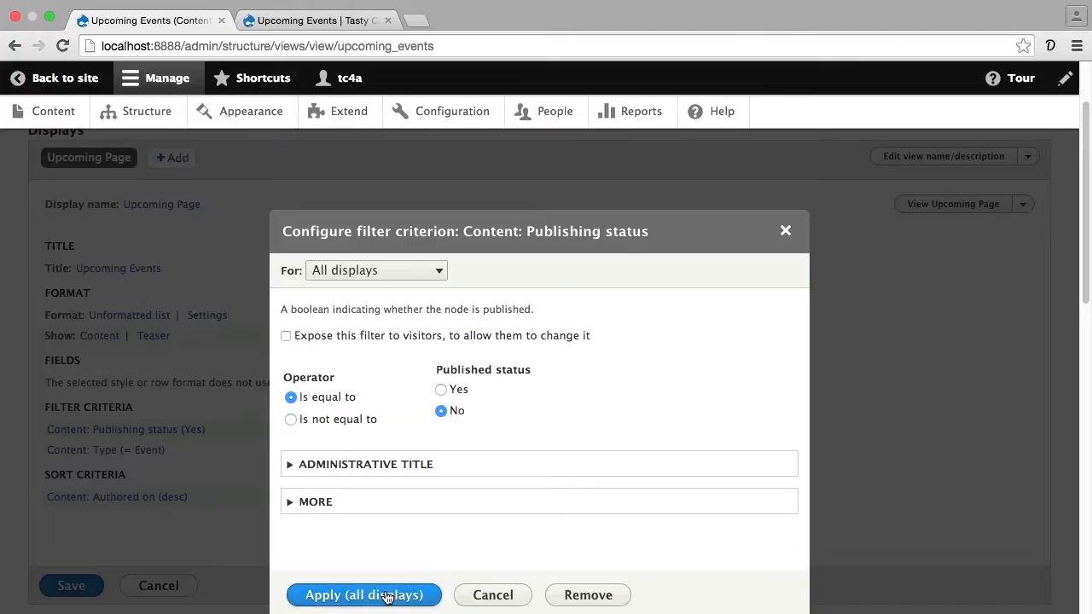
{"action": "left_click", "coordinate": [783, 232]}
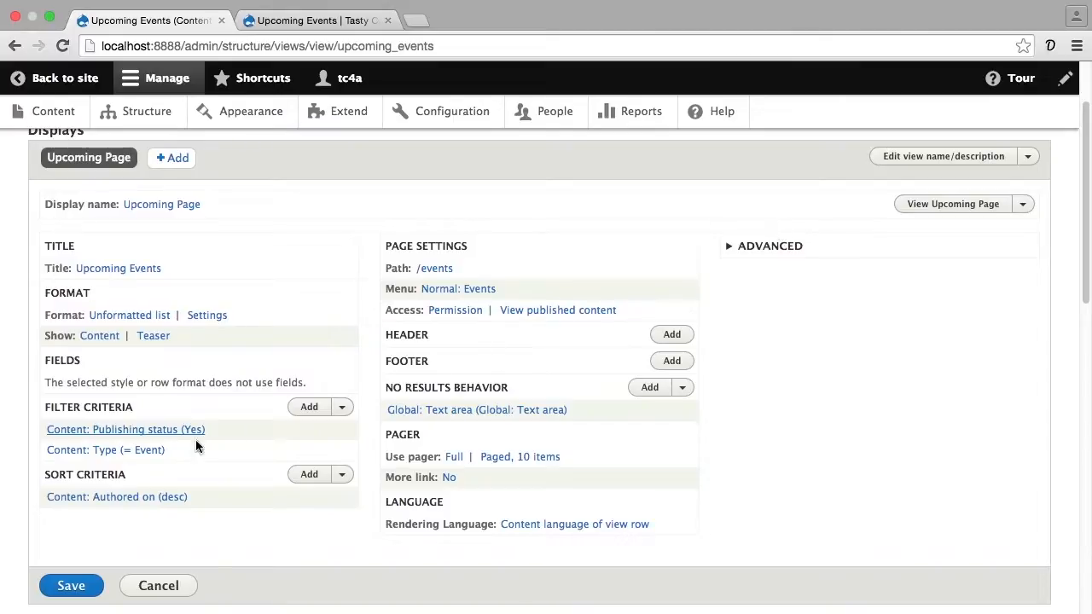
{"action": "left_click", "coordinate": [143, 451]}
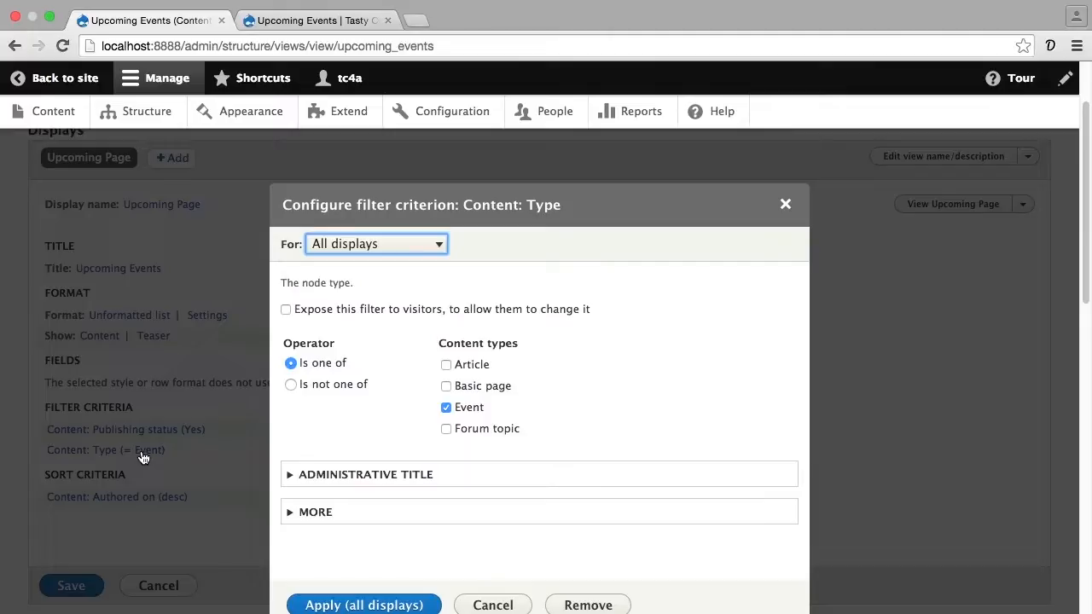
{"action": "left_click", "coordinate": [445, 429]}
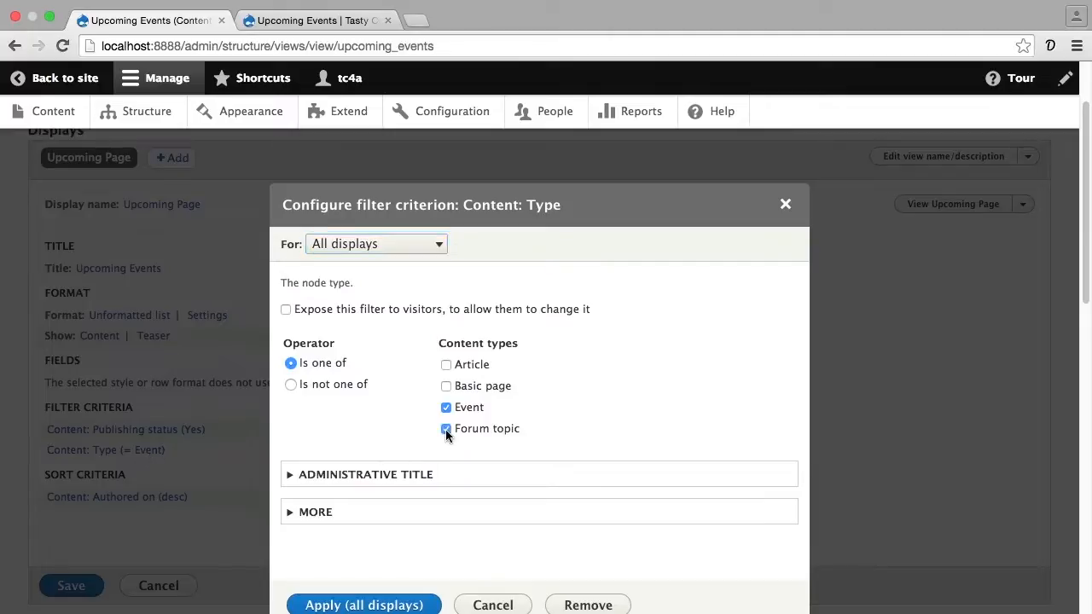
{"action": "left_click", "coordinate": [784, 207]}
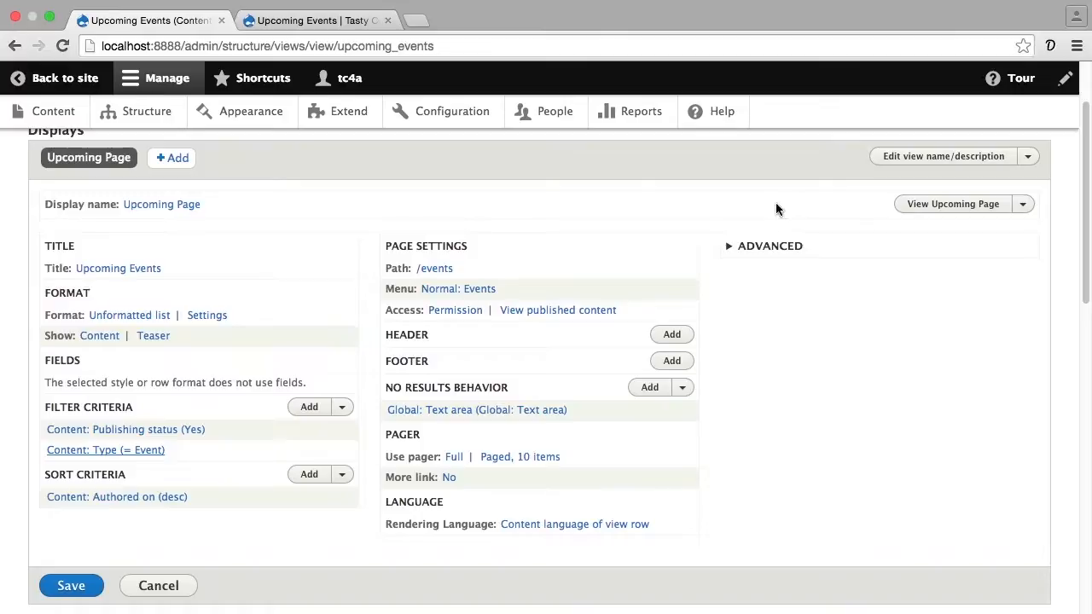
Review the view's preview and add the Content: Image (field_image:alt) filter criterion for all displays, found by searching for "image".
{"action": "scroll", "coordinate": [726, 304], "scroll_direction": "down", "scroll_amount": 5}
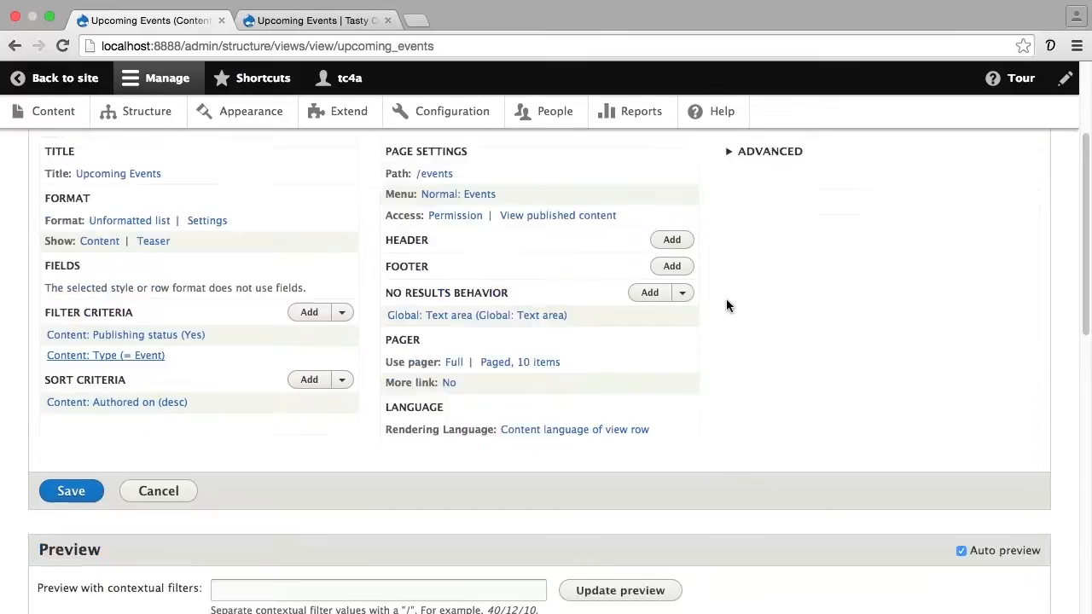
{"action": "scroll", "coordinate": [726, 304], "scroll_direction": "down", "scroll_amount": 5}
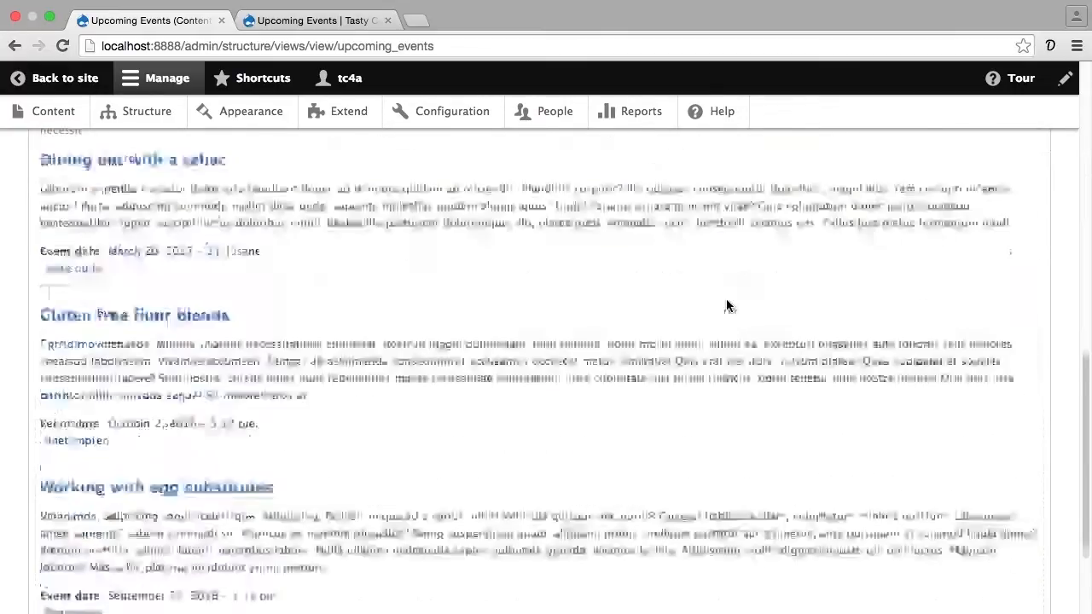
{"action": "scroll", "coordinate": [726, 304], "scroll_direction": "down", "scroll_amount": 2}
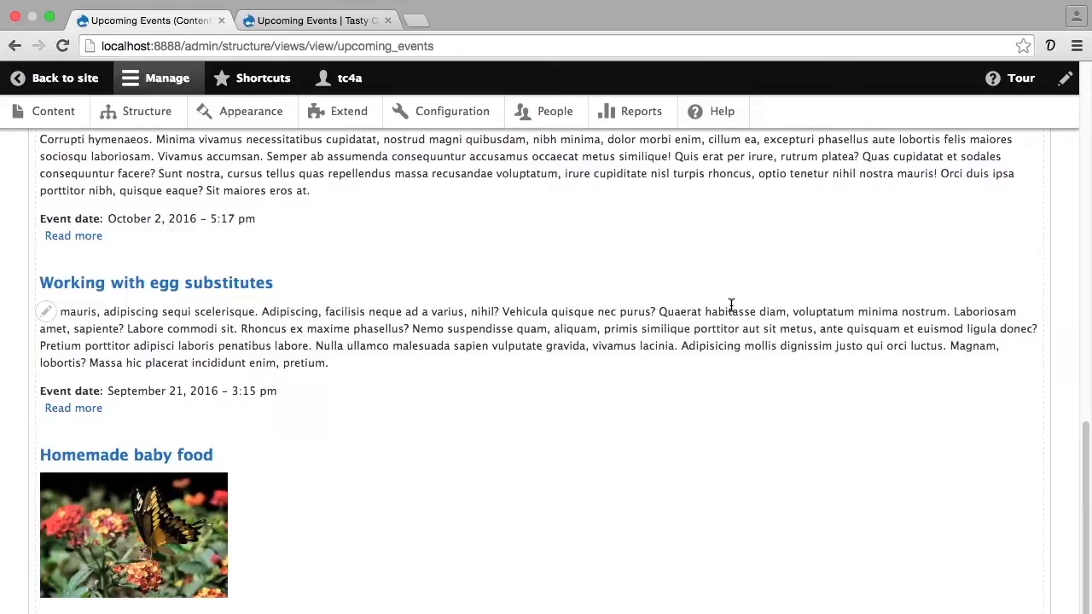
{"action": "left_click_drag", "start_coordinate": [1080, 463], "coordinate": [1079, 142]}
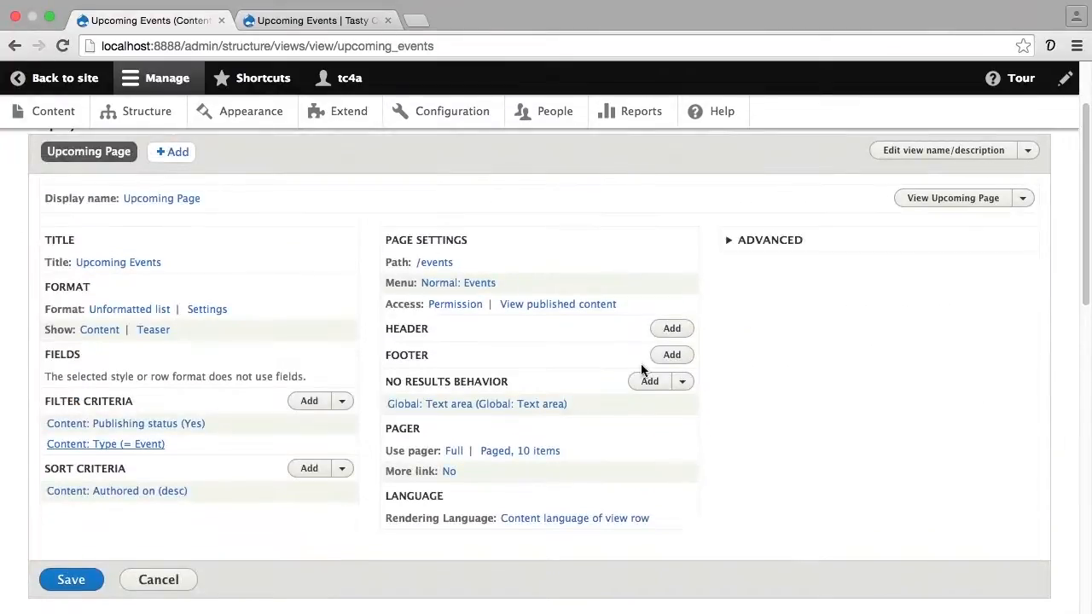
{"action": "left_click", "coordinate": [309, 402]}
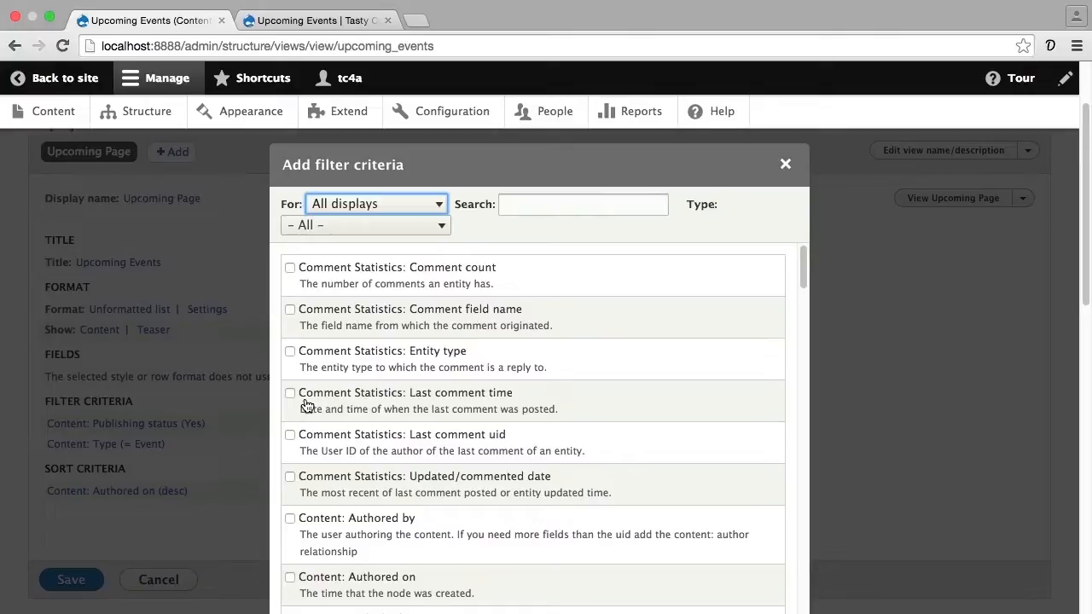
{"action": "scroll", "coordinate": [337, 461], "scroll_direction": "down", "scroll_amount": 7}
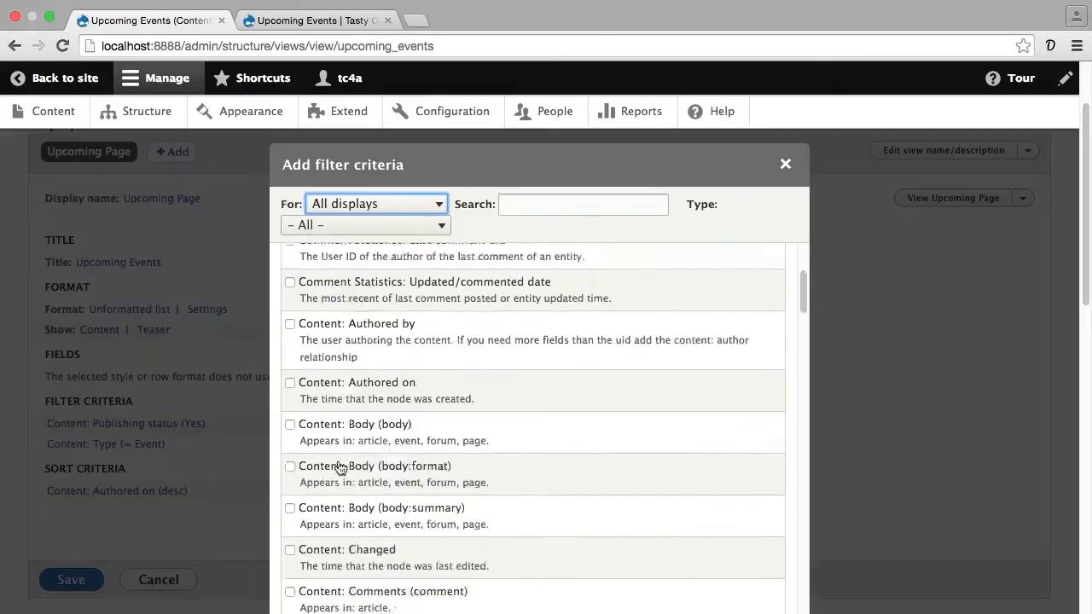
{"action": "scroll", "coordinate": [339, 467], "scroll_direction": "down", "scroll_amount": 10}
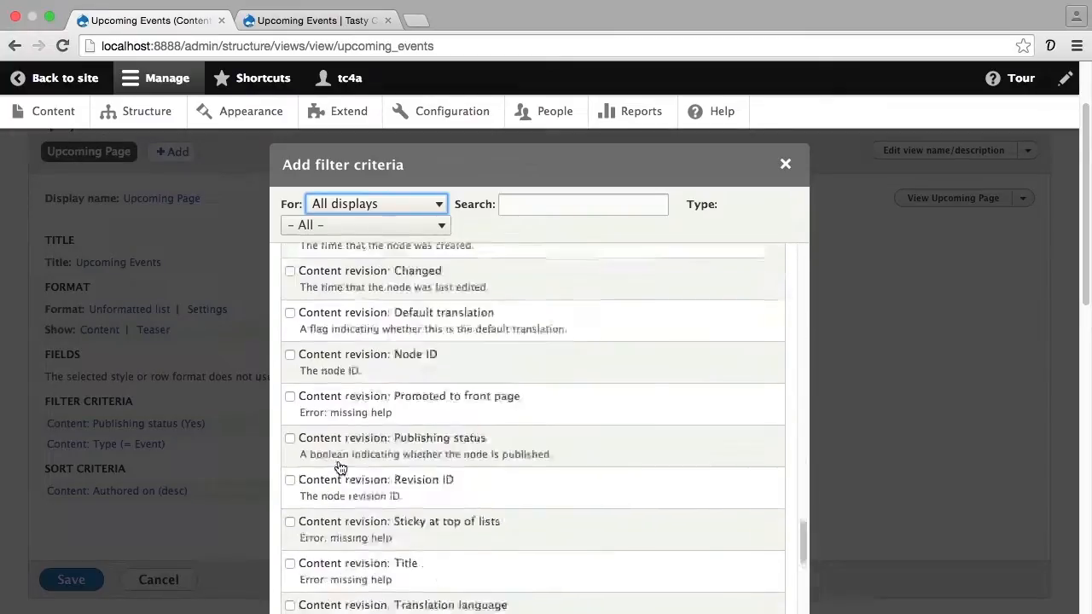
{"action": "scroll", "coordinate": [340, 468], "scroll_direction": "down", "scroll_amount": 3}
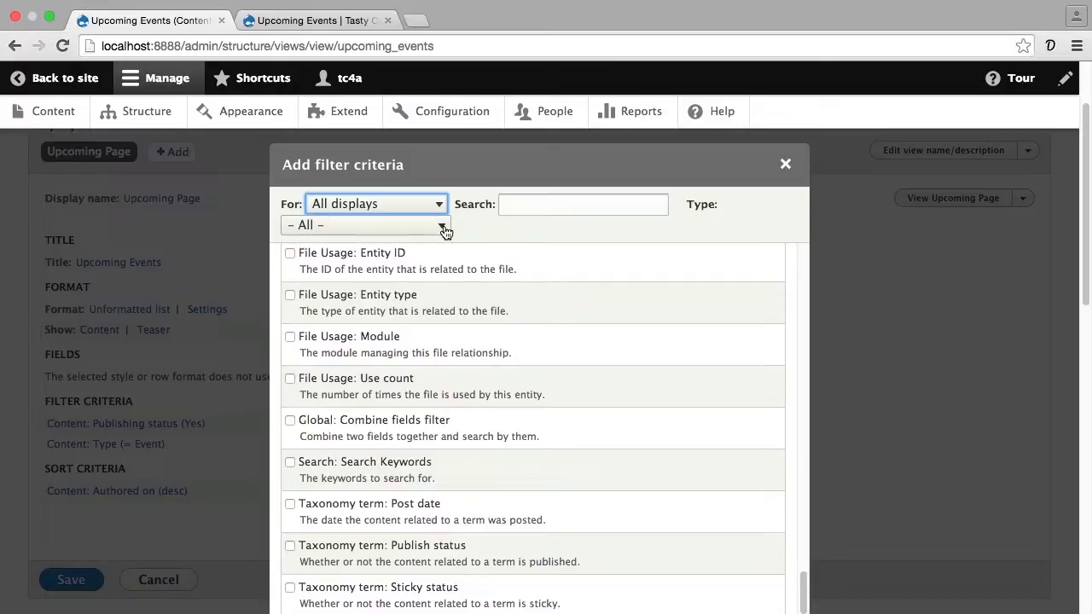
{"action": "left_click", "coordinate": [524, 206]}
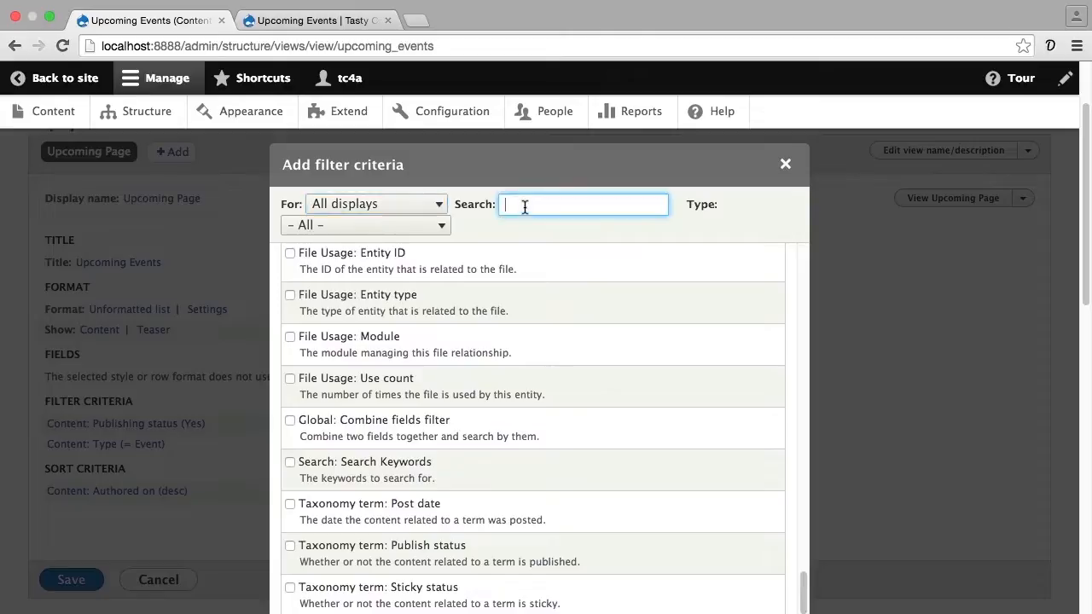
{"action": "type", "text": "image"}
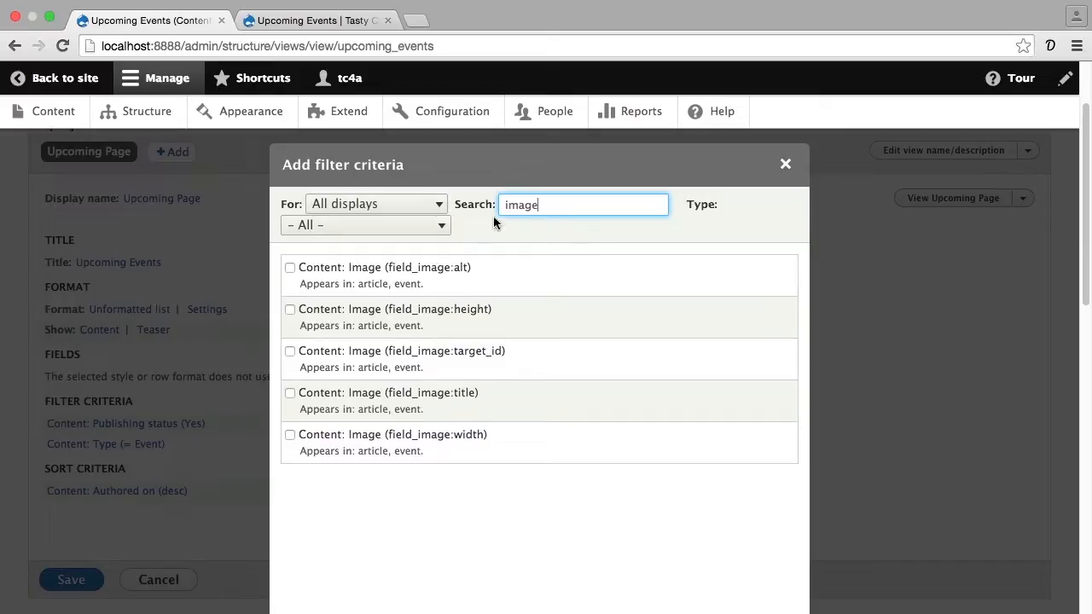
{"action": "left_click", "coordinate": [290, 268]}
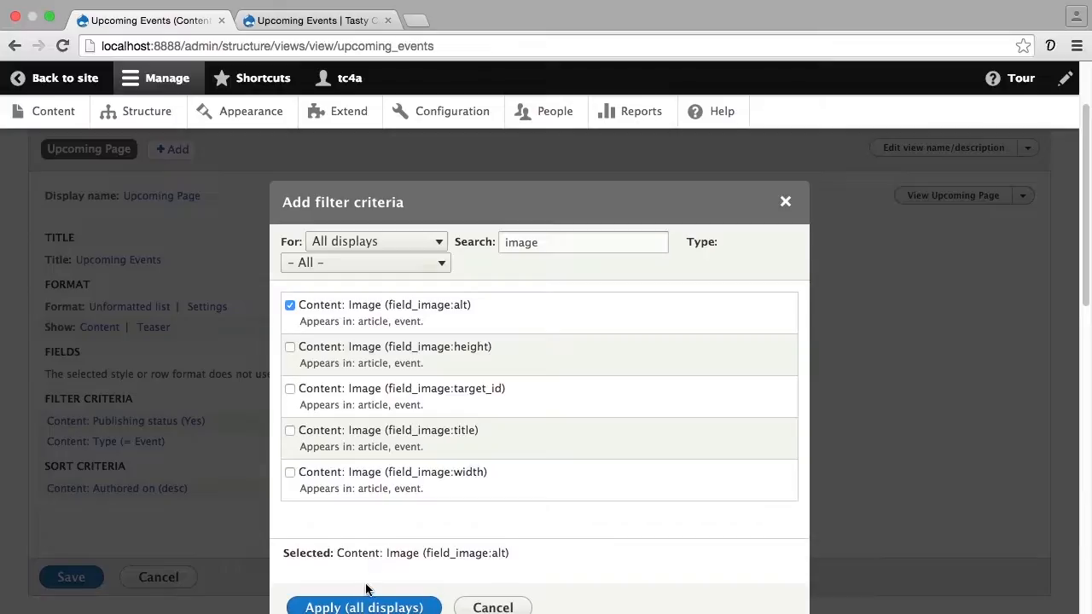
{"action": "left_click", "coordinate": [364, 601]}
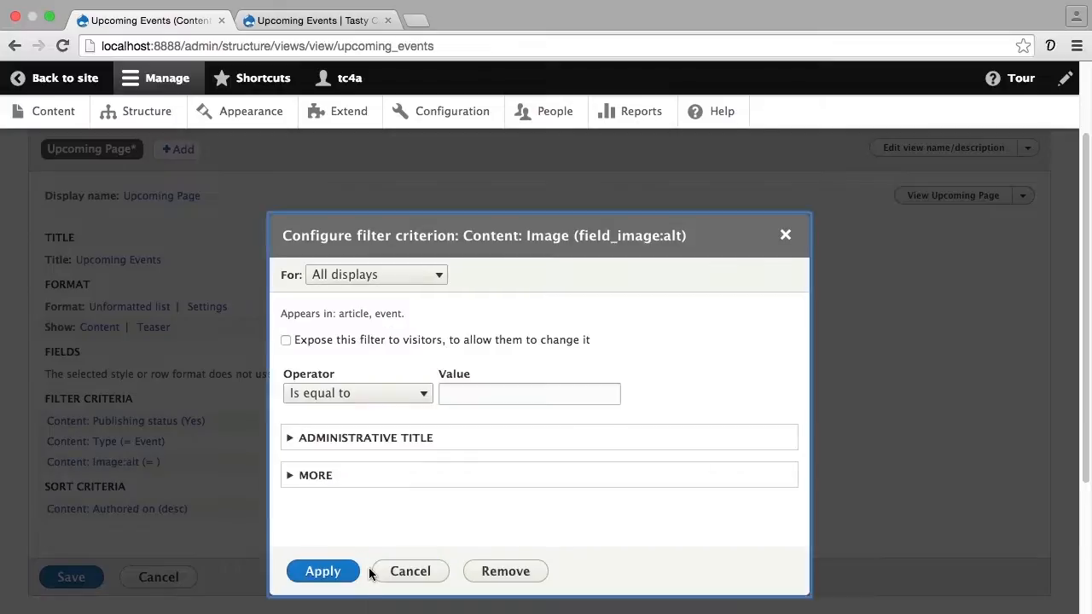
Set the image alt filter's operator to Is not empty (NOT NULL) and apply it.
{"action": "left_click", "coordinate": [458, 390]}
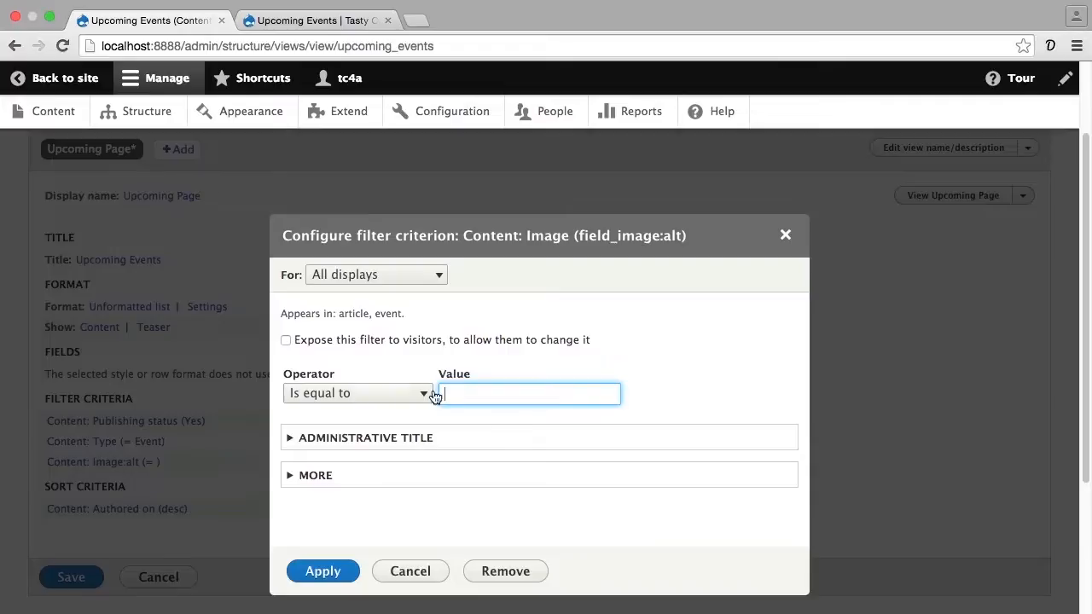
{"action": "left_click", "coordinate": [424, 395]}
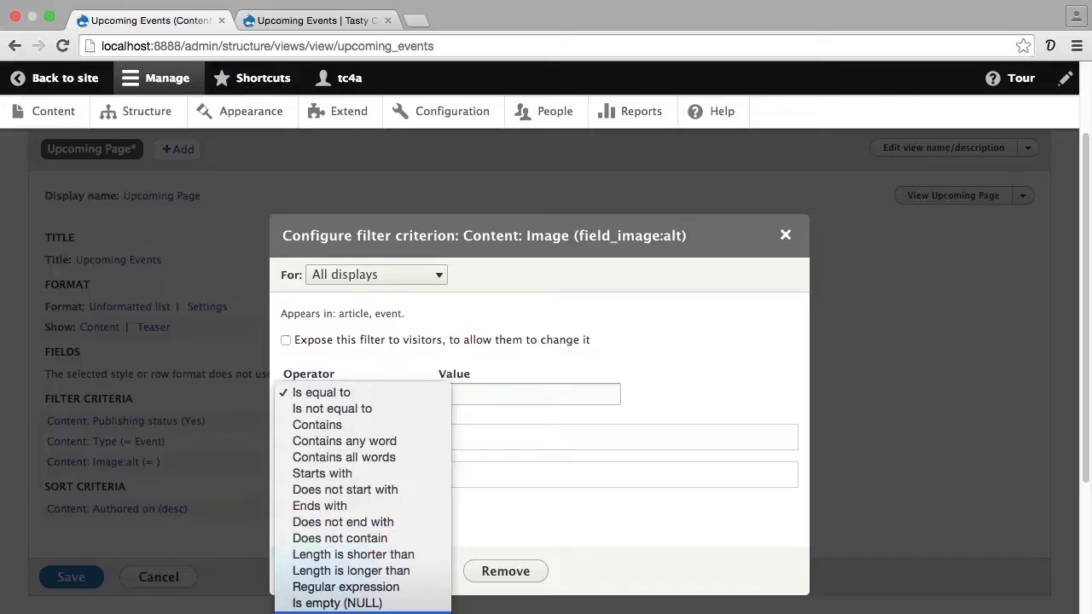
{"action": "left_click", "coordinate": [363, 612]}
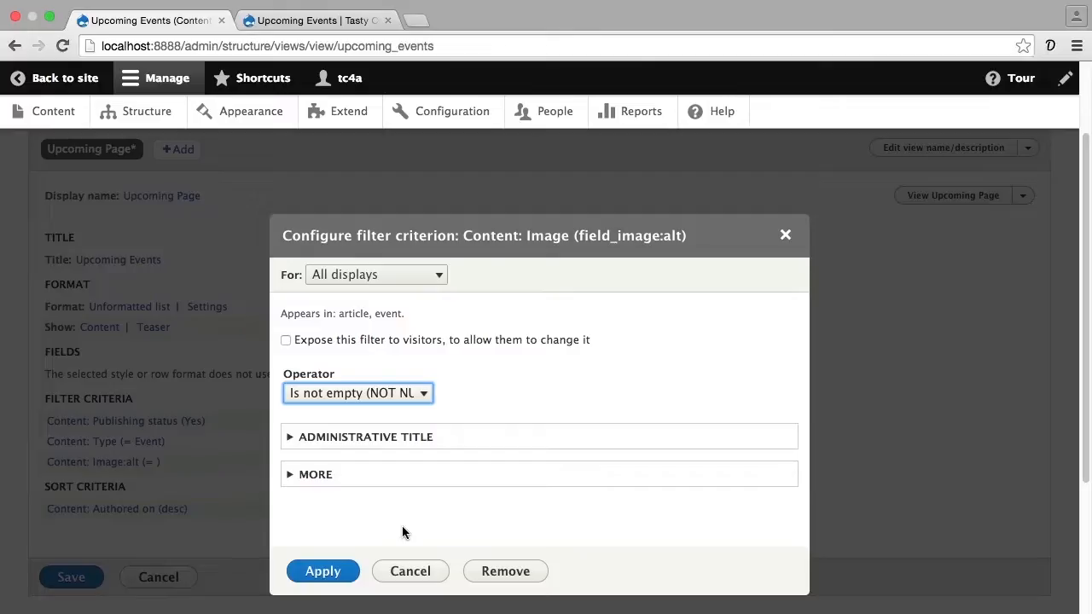
{"action": "left_click", "coordinate": [322, 573]}
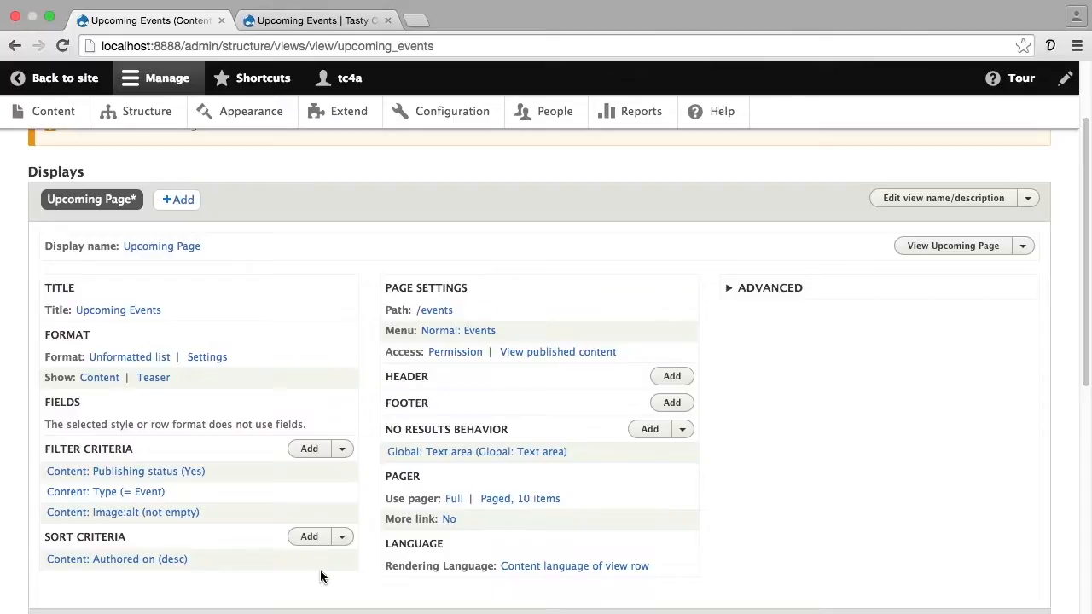
Save the Upcoming Events view with its new image alt filter.
{"action": "scroll", "coordinate": [320, 577], "scroll_direction": "up", "scroll_amount": 2}
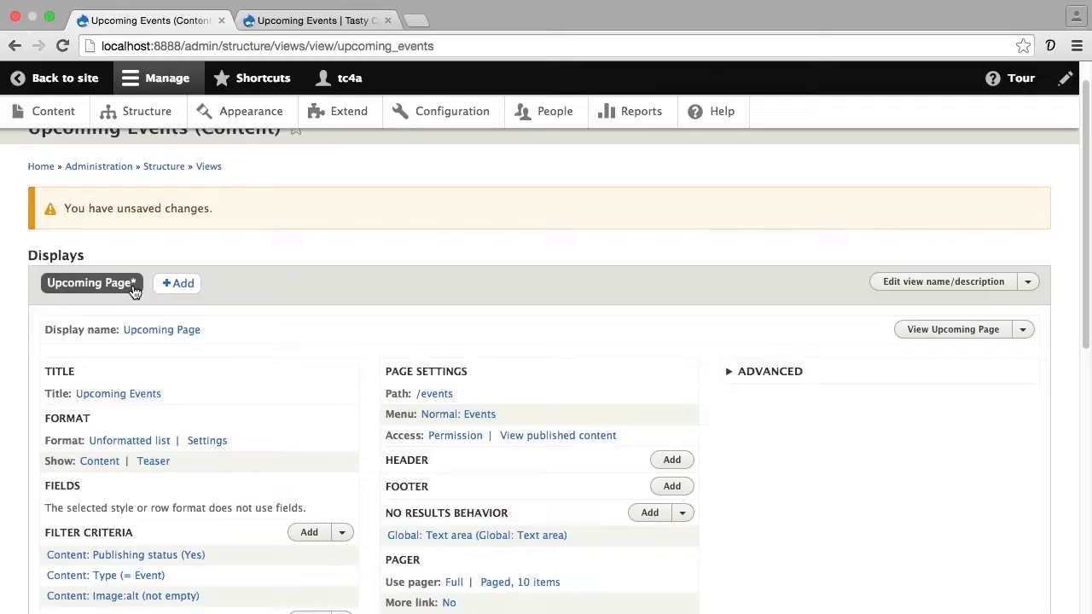
{"action": "scroll", "coordinate": [137, 397], "scroll_direction": "down", "scroll_amount": 5}
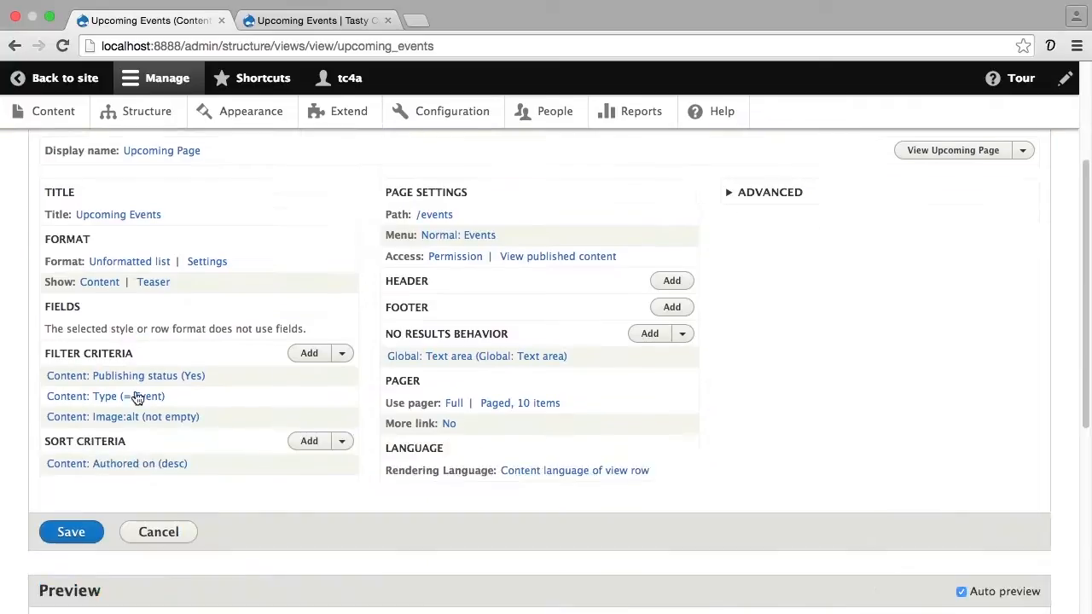
{"action": "left_click", "coordinate": [78, 471]}
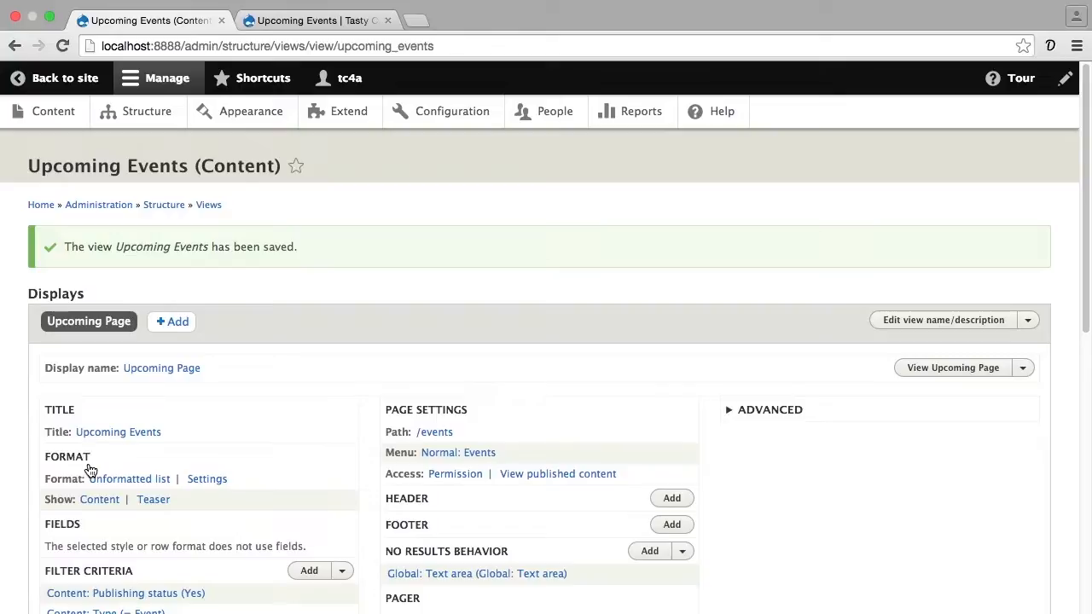
Reload the public Upcoming Events page and check which events the filtered view lists.
{"action": "left_click", "coordinate": [308, 18]}
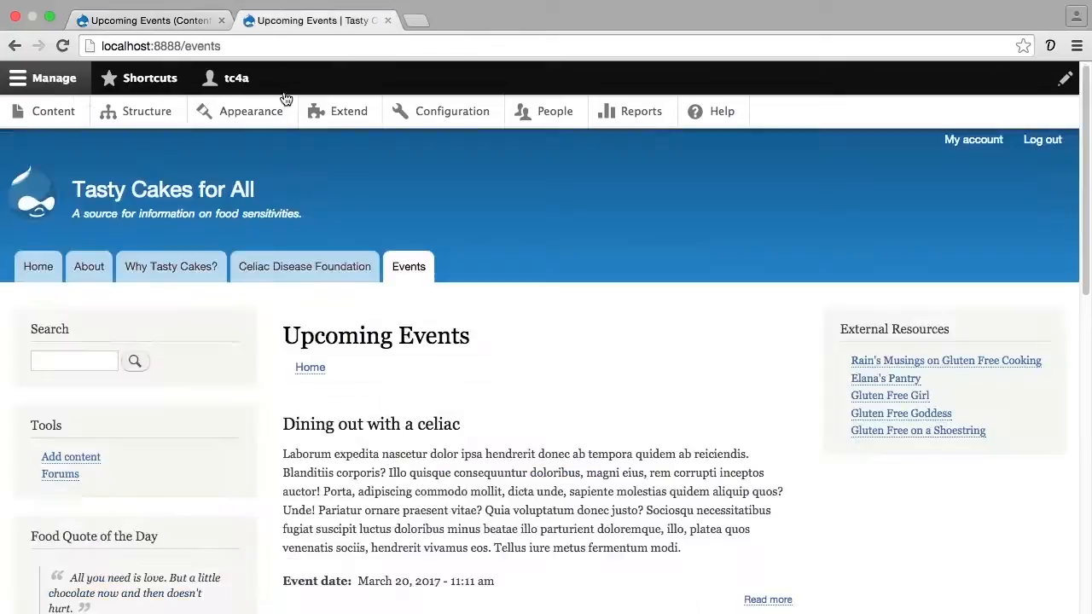
{"action": "key", "text": "super+r"}
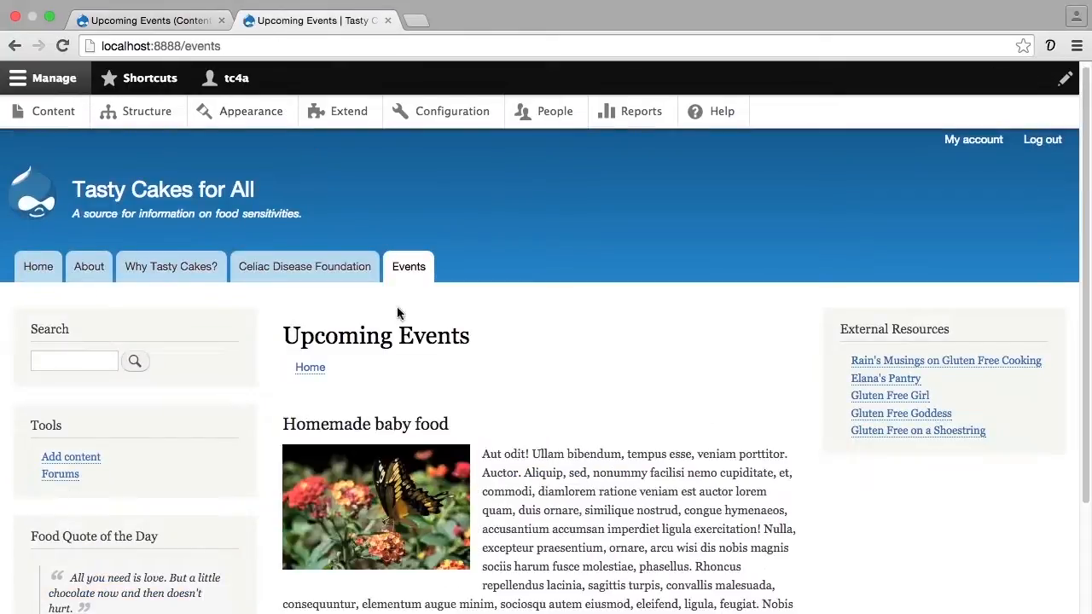
{"action": "scroll", "coordinate": [397, 329], "scroll_direction": "down", "scroll_amount": 5}
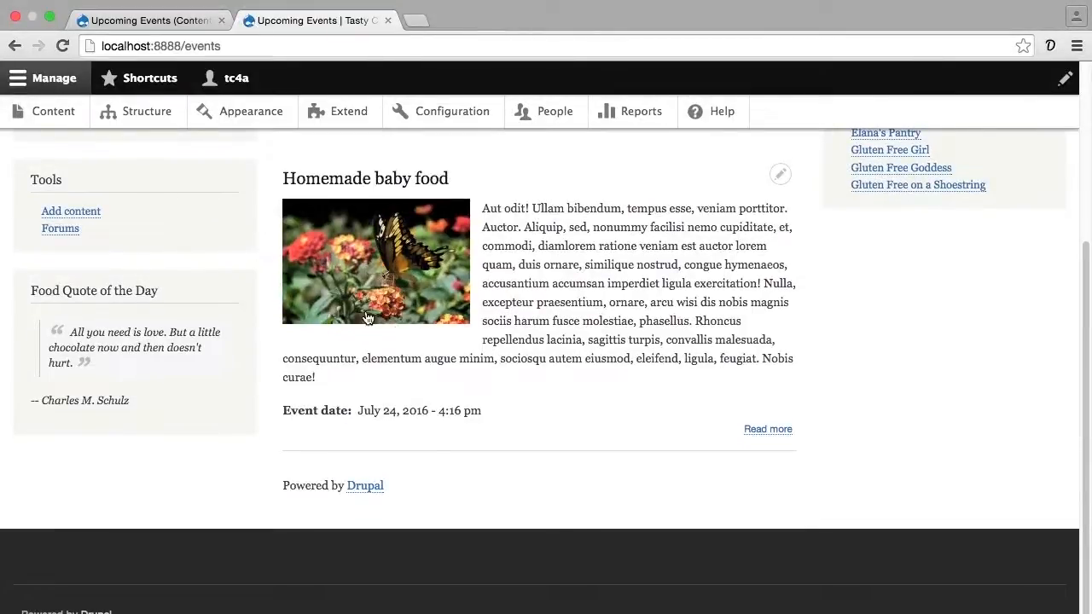
Remove the Content: Image (field_image:alt) filter criterion from the Upcoming Events view for all displays and save the view.
{"action": "left_click", "coordinate": [173, 23]}
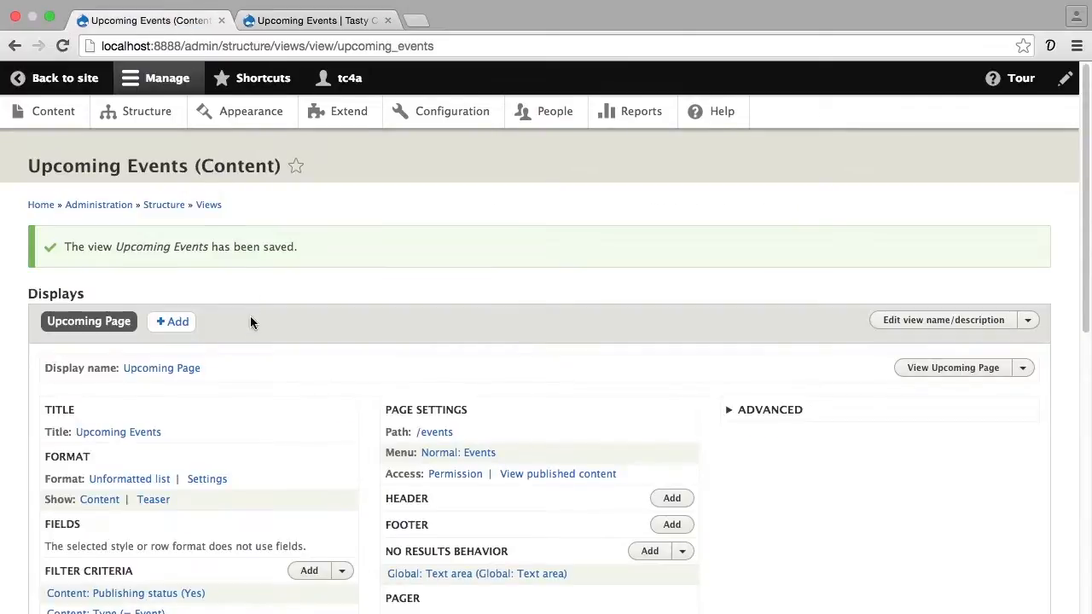
{"action": "scroll", "coordinate": [249, 333], "scroll_direction": "down", "scroll_amount": 4}
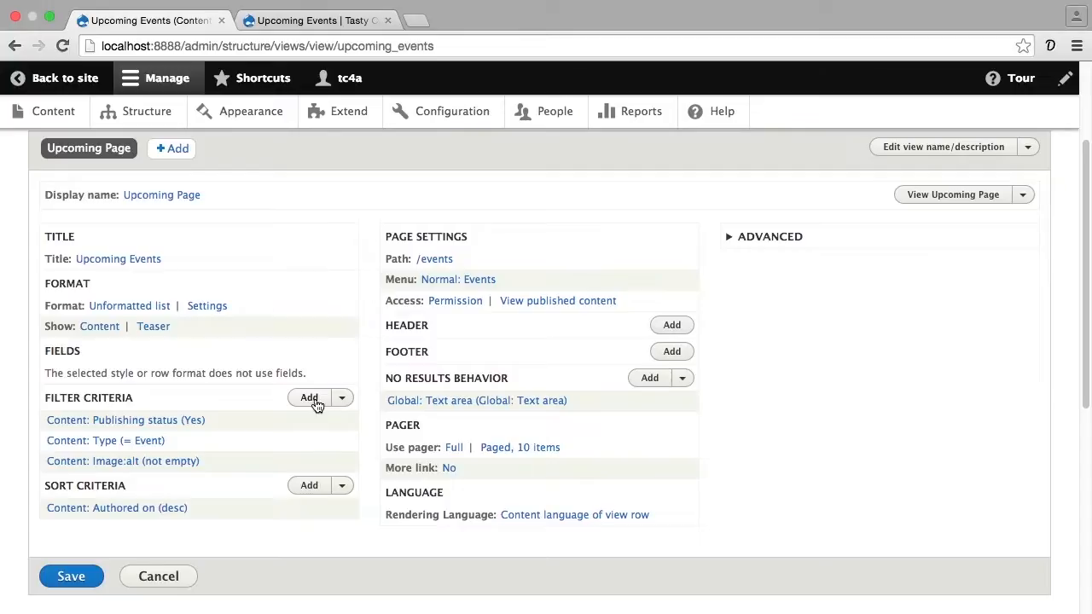
{"action": "left_click", "coordinate": [343, 402]}
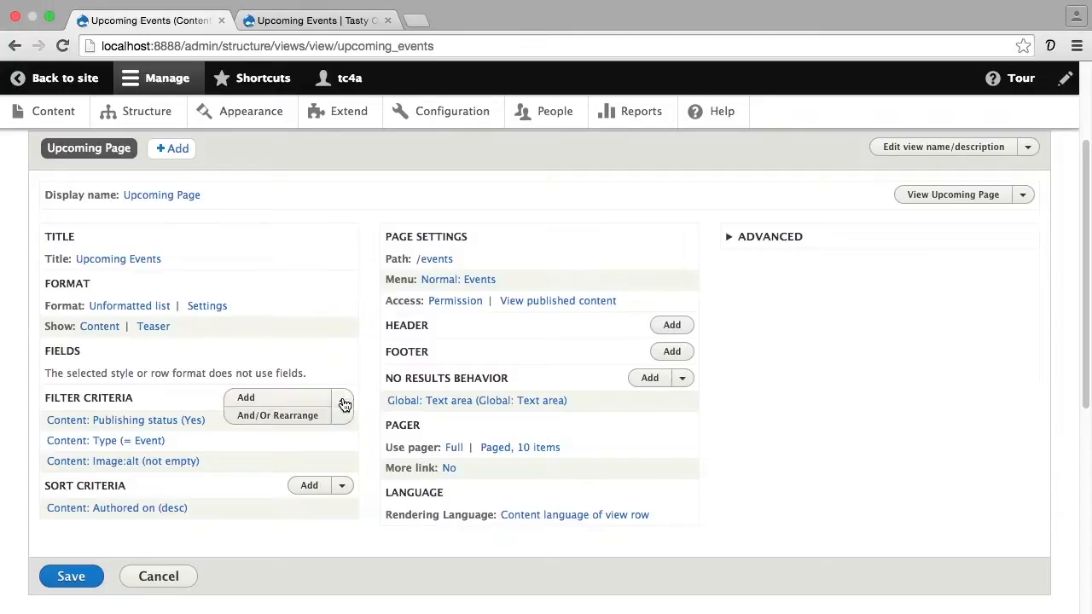
{"action": "left_click", "coordinate": [287, 417]}
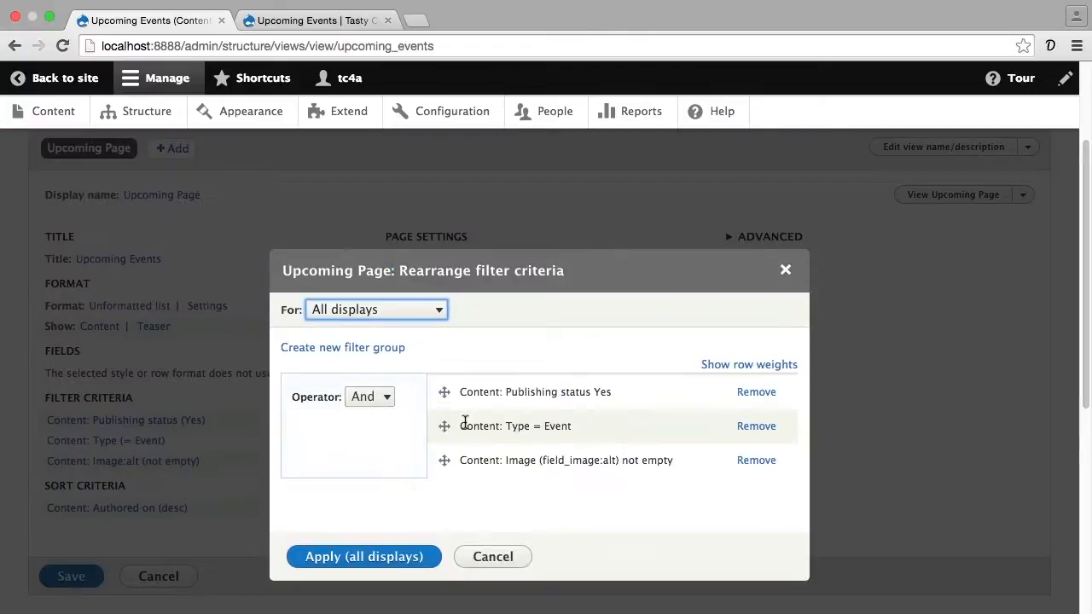
{"action": "left_click", "coordinate": [752, 460]}
{"action": "left_click", "coordinate": [387, 557]}
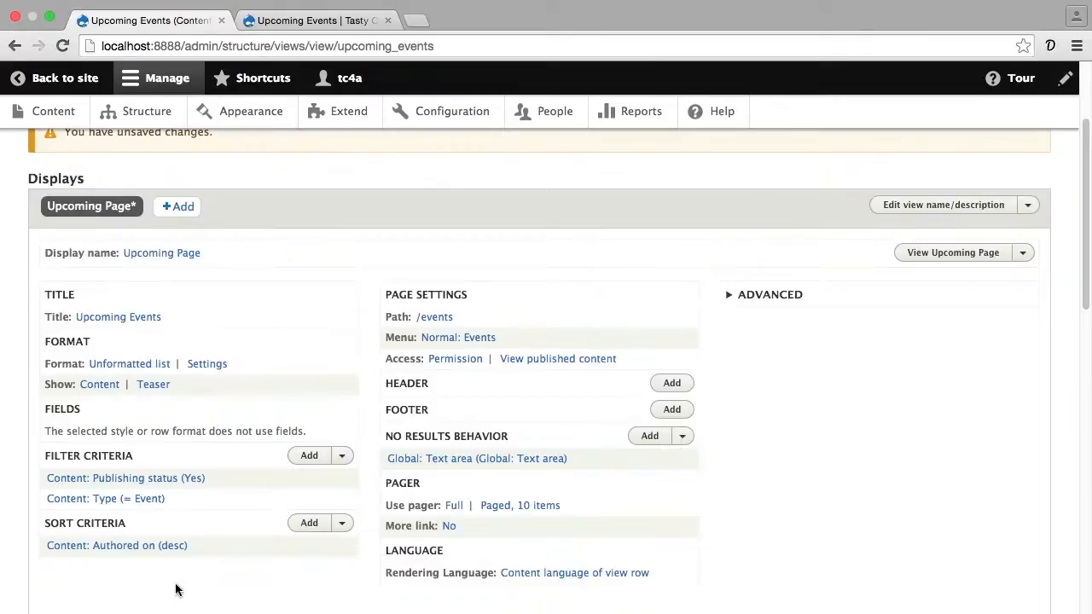
{"action": "left_click", "coordinate": [65, 613]}
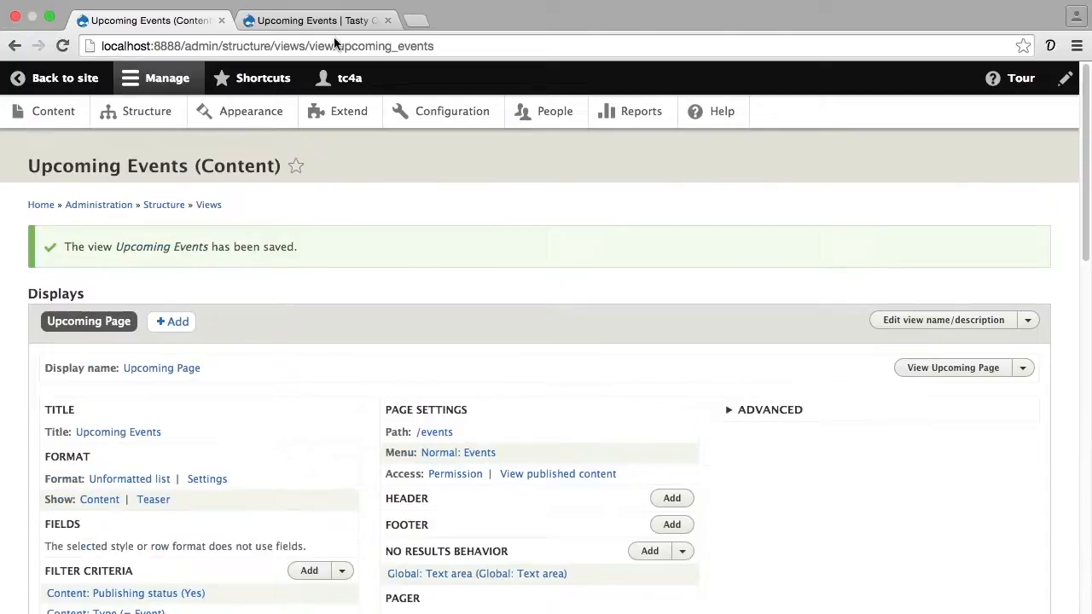
Reload the public Upcoming Events page and check which events the view lists without the image filter.
{"action": "left_click", "coordinate": [333, 20]}
{"action": "key", "text": "super+r"}
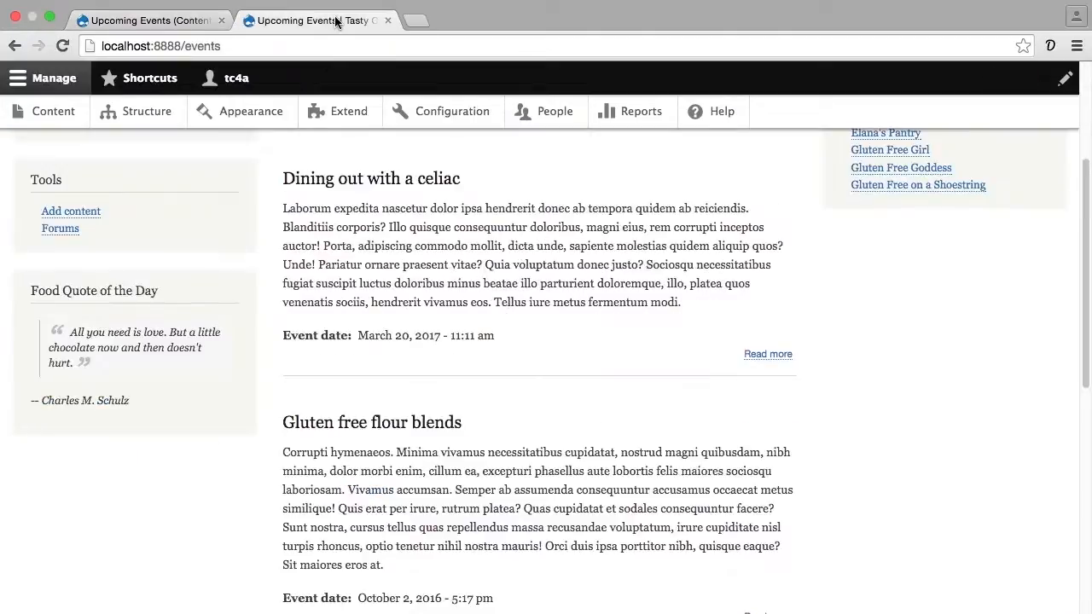
{"action": "scroll", "coordinate": [377, 316], "scroll_direction": "down", "scroll_amount": 5}
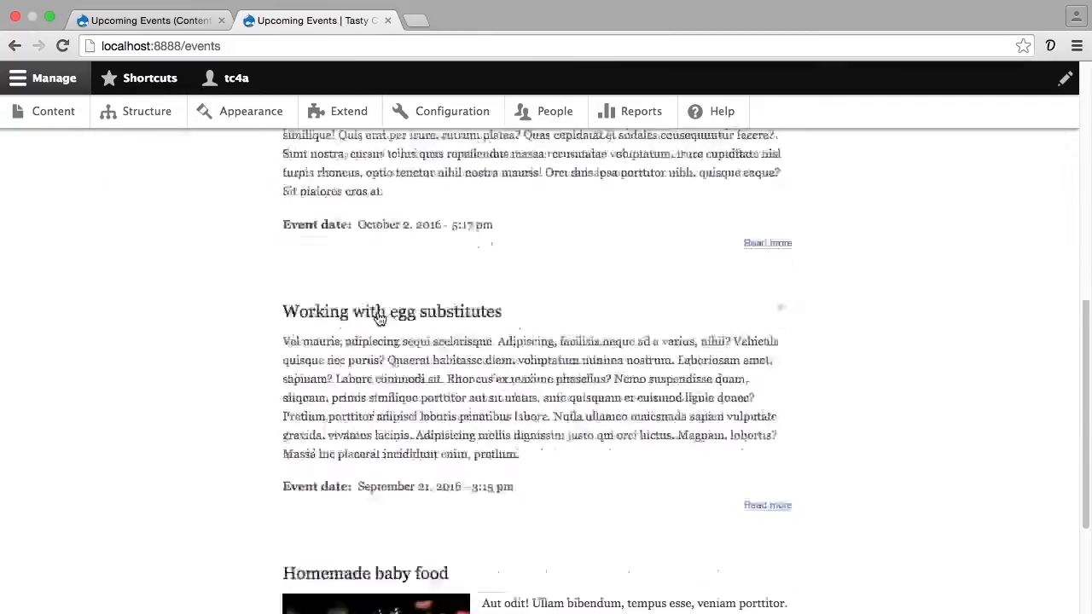
{"action": "scroll", "coordinate": [378, 317], "scroll_direction": "up", "scroll_amount": 10}
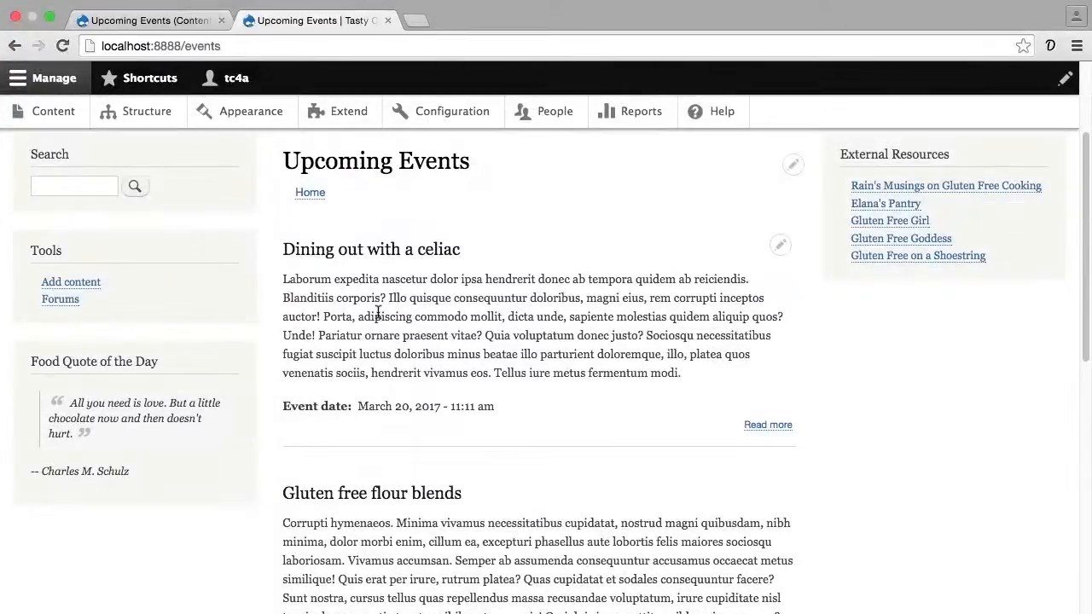